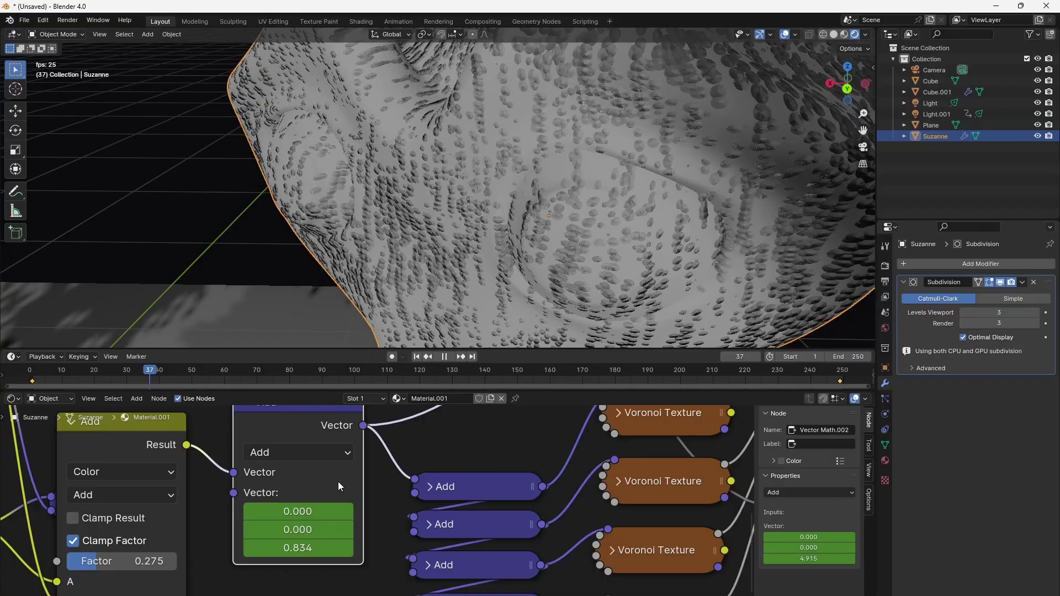
# - Stop and restart playback to watch Suzanne's Voronoi bumps shift with the animated Z offset
pyautogui.scroll(-4, 444, 216)
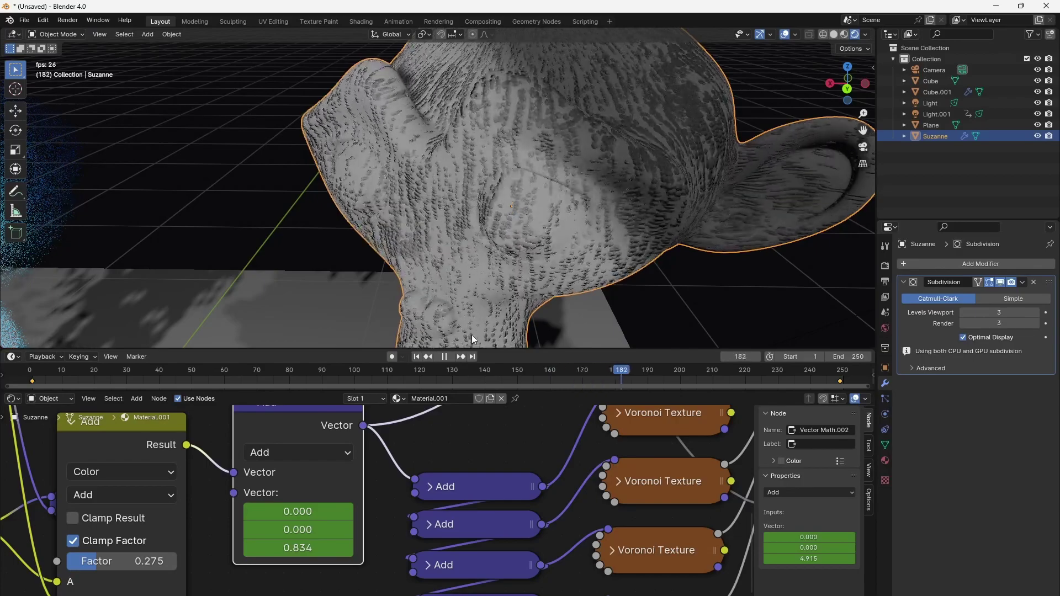
pyautogui.press('space')
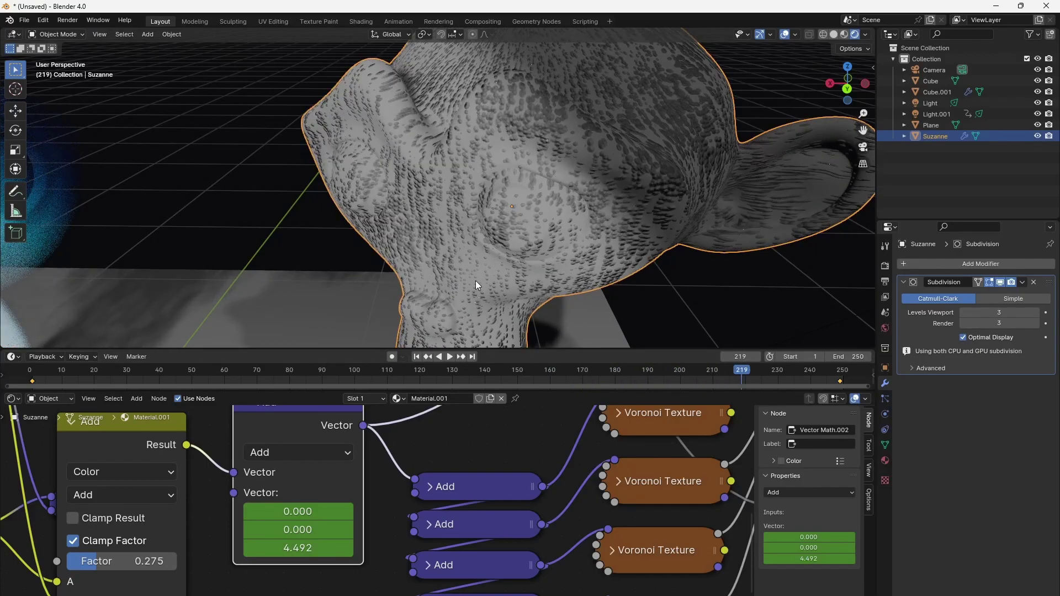
pyautogui.press('space')
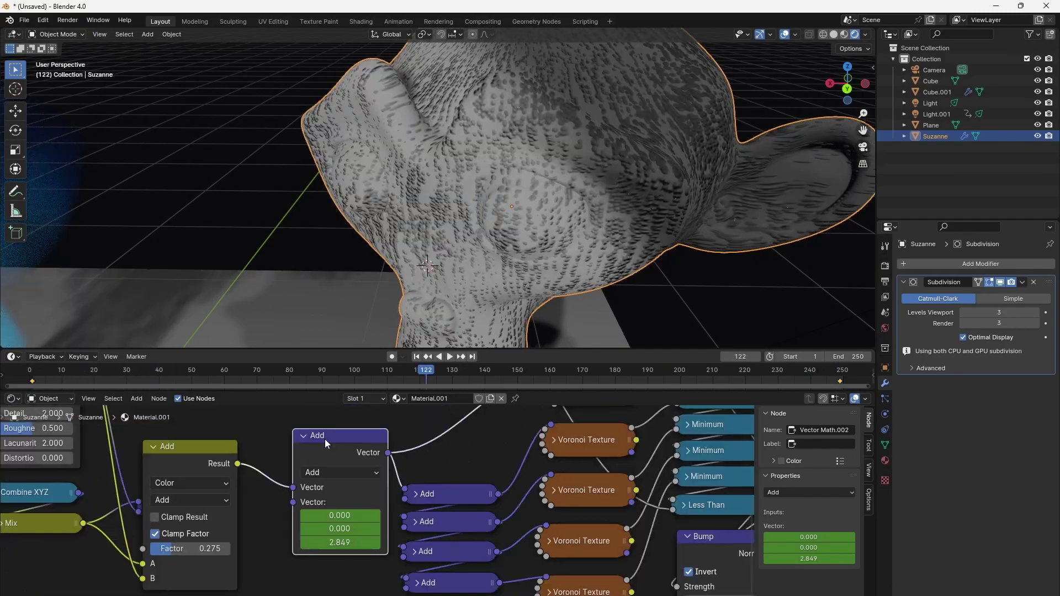
# - Insert a copied Vector Math node set to Multiply on the incoming link, scaling 0.5 on X, Y, Z
pyautogui.hotkey('shift', 'd')
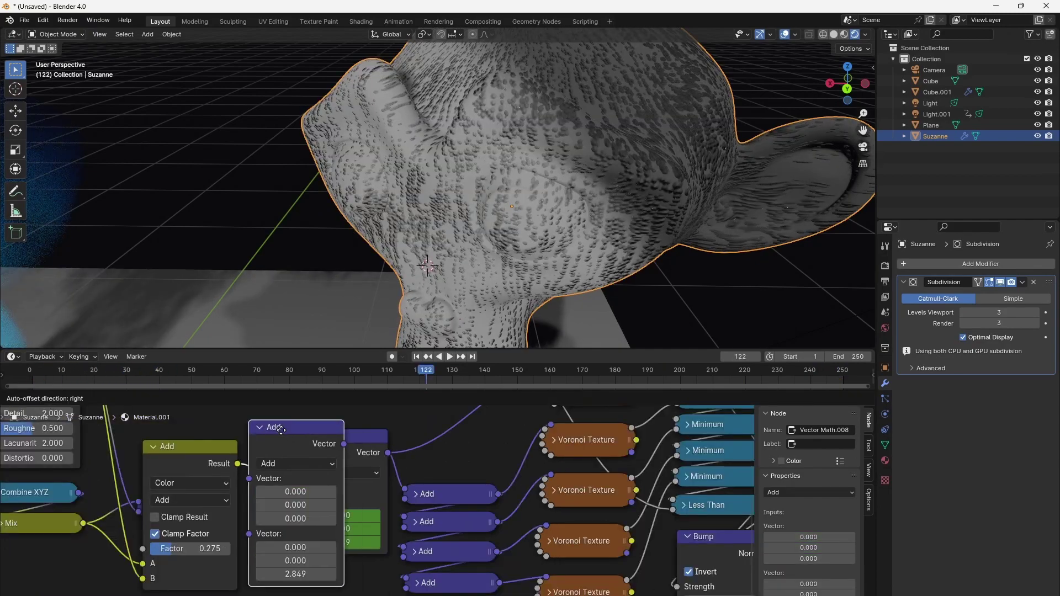
pyautogui.click(281, 430)
pyautogui.click(318, 464)
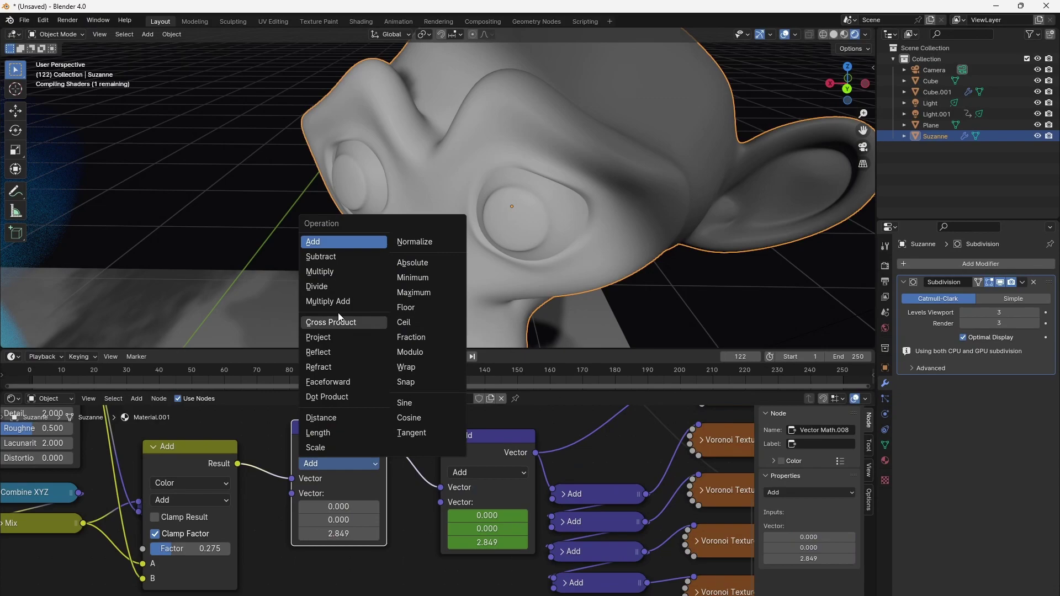
pyautogui.click(323, 275)
pyautogui.moveTo(337, 534); pyautogui.dragTo(338, 506)
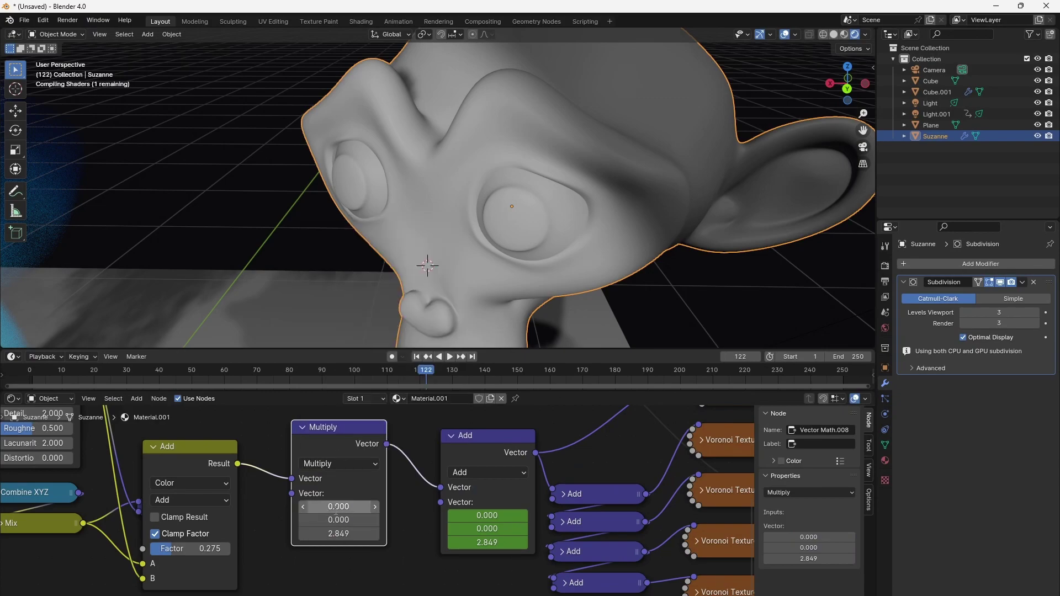
pyautogui.press('space')
pyautogui.write('0.')
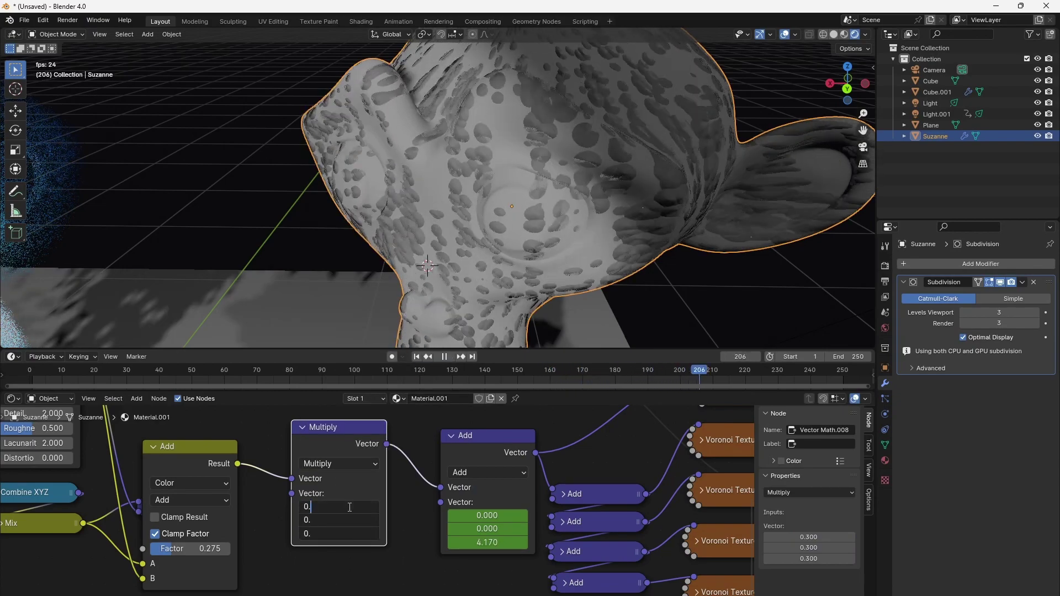
pyautogui.write('30.5')
pyautogui.press('Return')
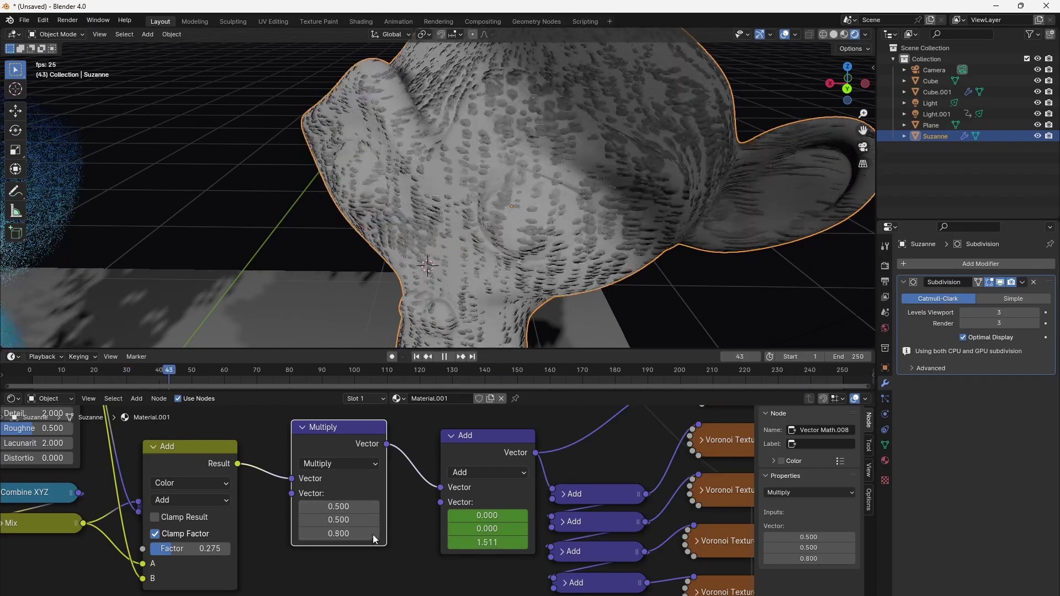
# - Try Z scale values from 1.100 down to 0.200, then settle back on 0.500
pyautogui.moveTo(338, 533); pyautogui.dragTo(364, 533)
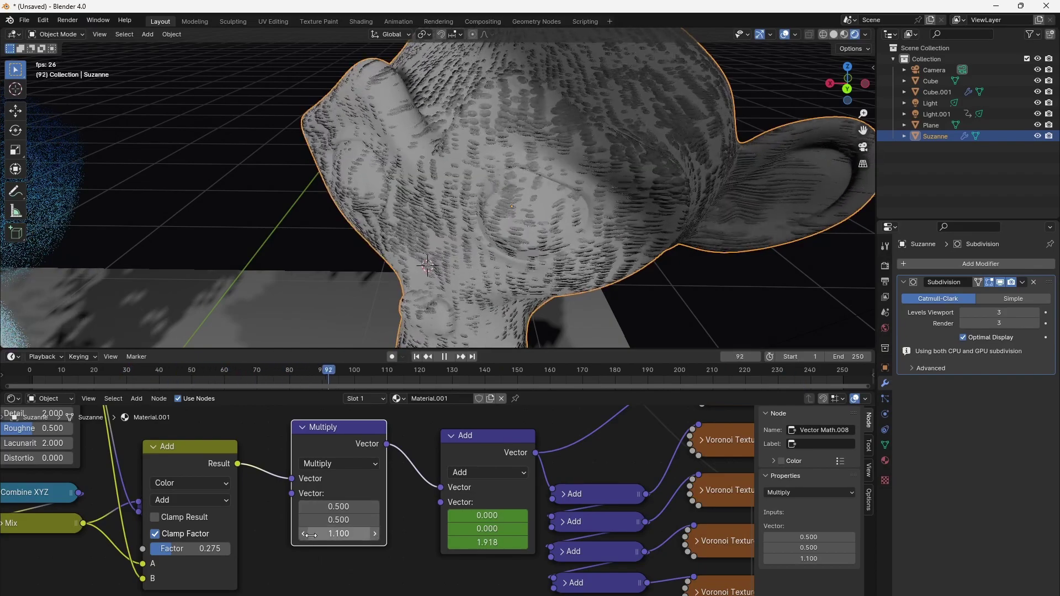
pyautogui.click(303, 534)
pyautogui.click(302, 534)
pyautogui.click(302, 534)
pyautogui.click(303, 534)
pyautogui.click(302, 535)
pyautogui.click(303, 534)
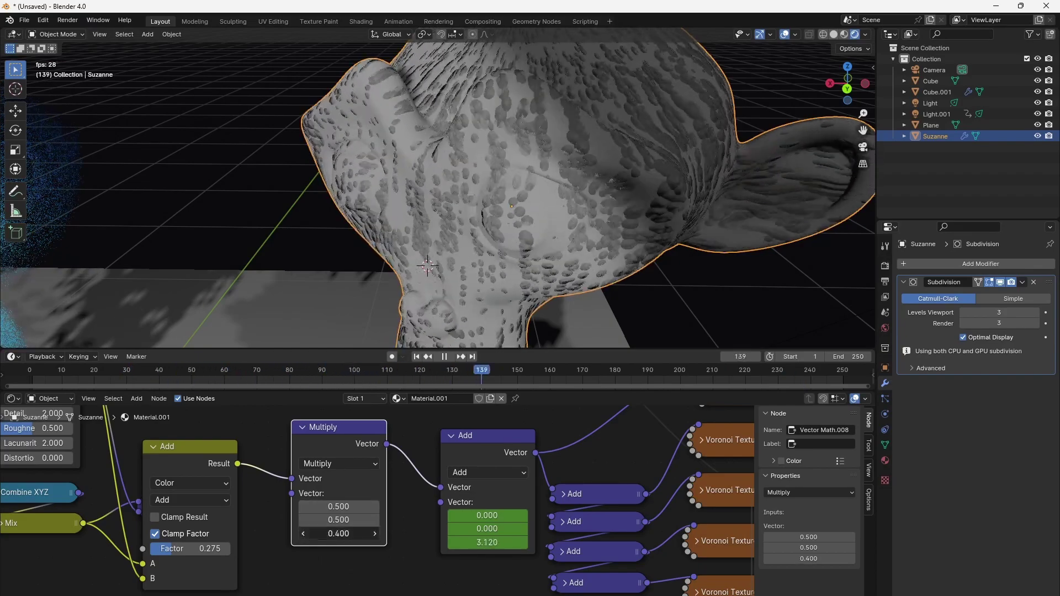
pyautogui.click(302, 534)
pyautogui.click(303, 534)
pyautogui.click(303, 534)
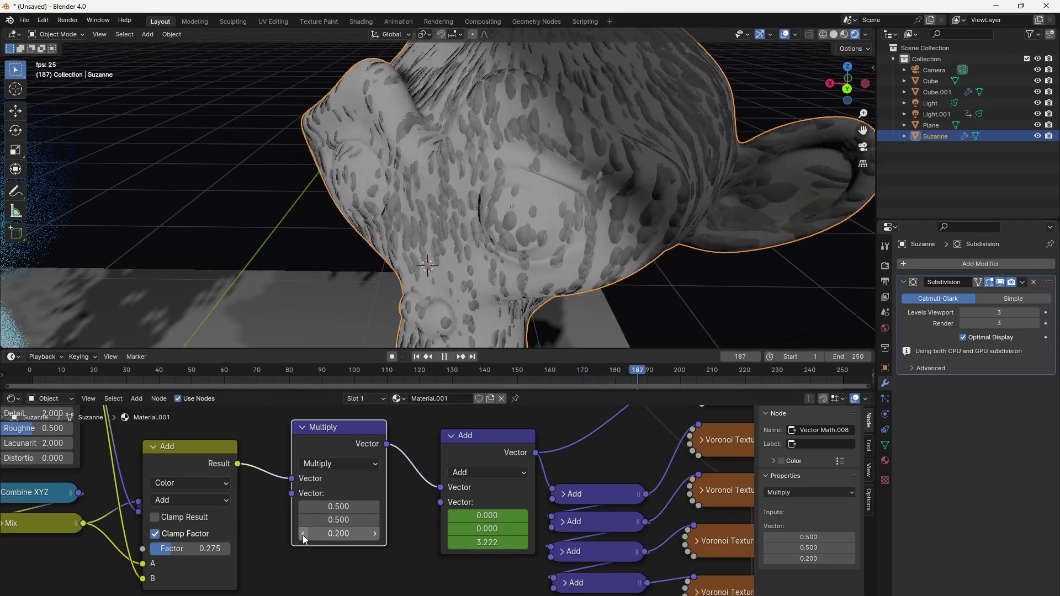
pyautogui.click(374, 533)
pyautogui.click(374, 534)
pyautogui.click(374, 534)
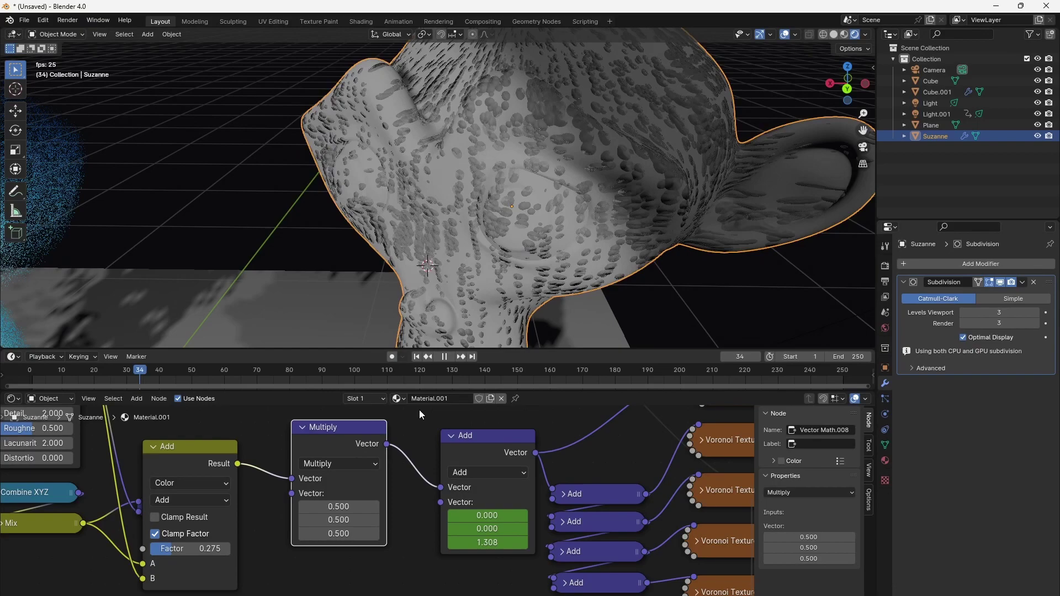
# - Restart playback and orbit the view to see Suzanne's whole head
pyautogui.press('space')
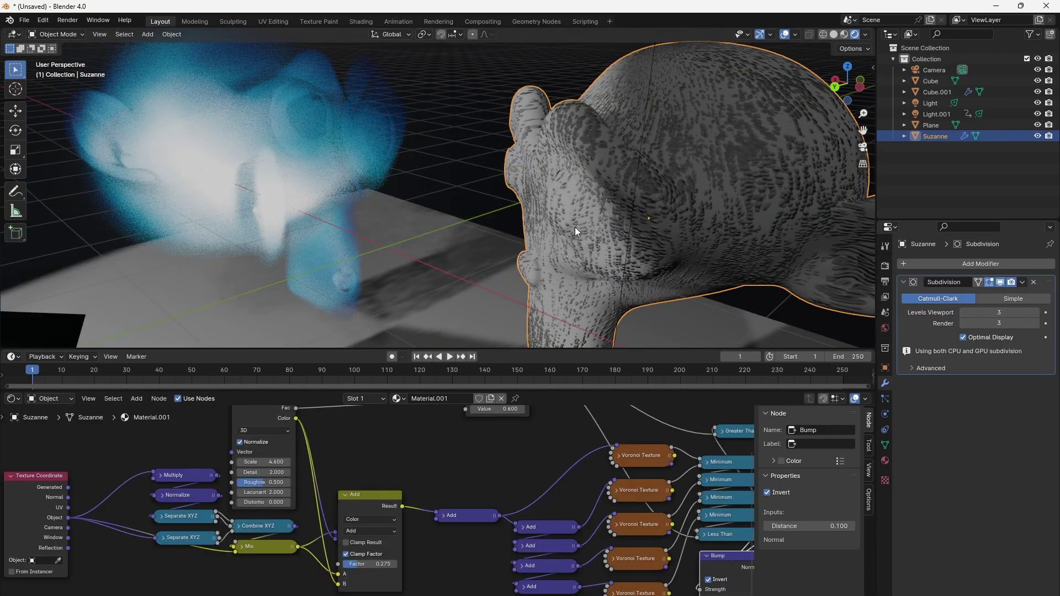
pyautogui.press('space')
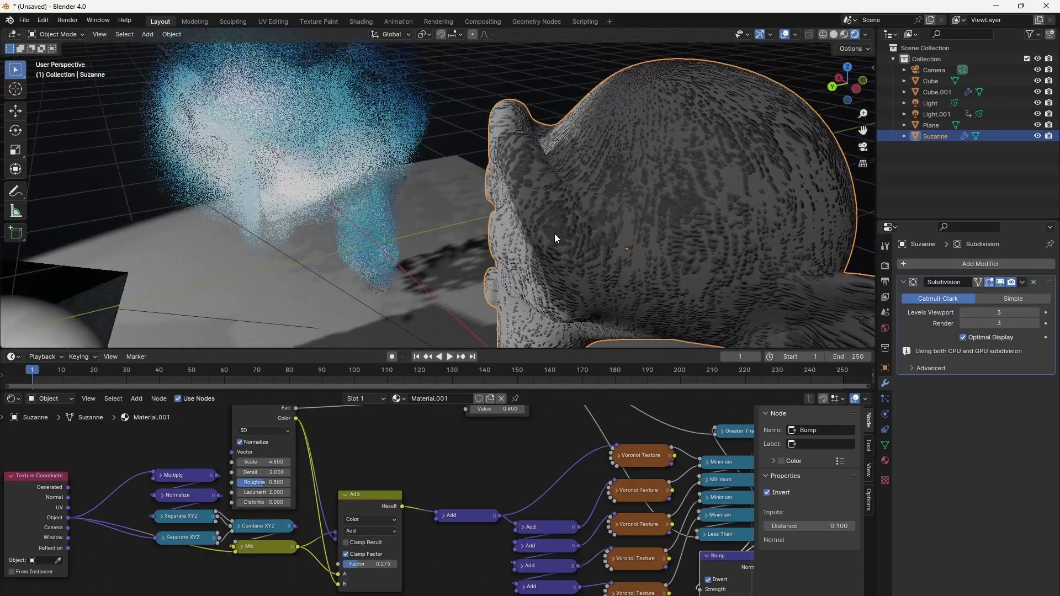
pyautogui.moveTo(525, 238); pyautogui.dragTo(595, 227, button='middle')
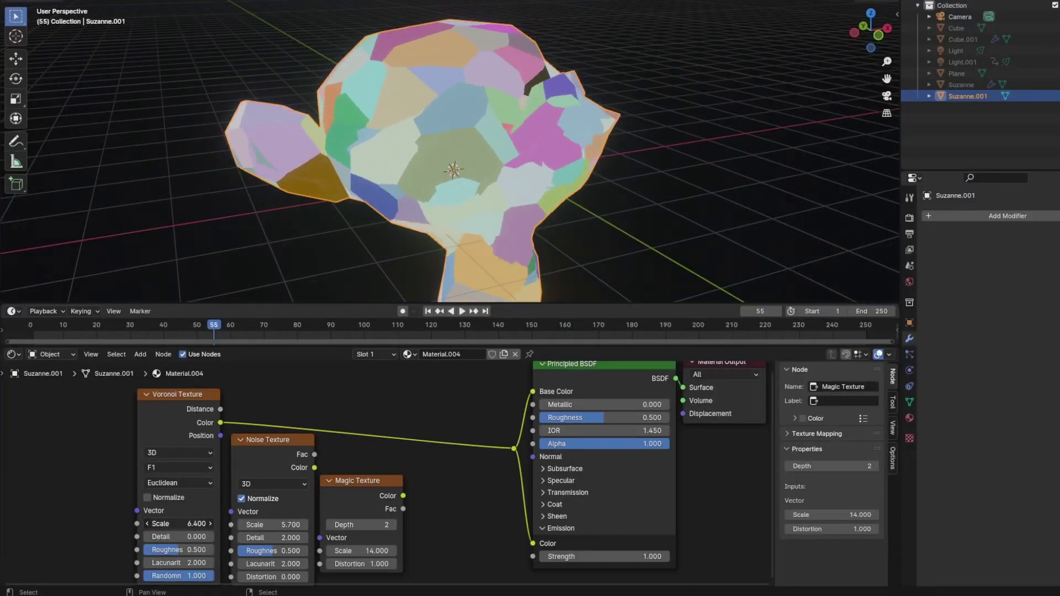
# - Lower the Voronoi scale to 6.200 and feed the Noise Texture color into the shader
pyautogui.moveTo(196, 523); pyautogui.dragTo(210, 507)
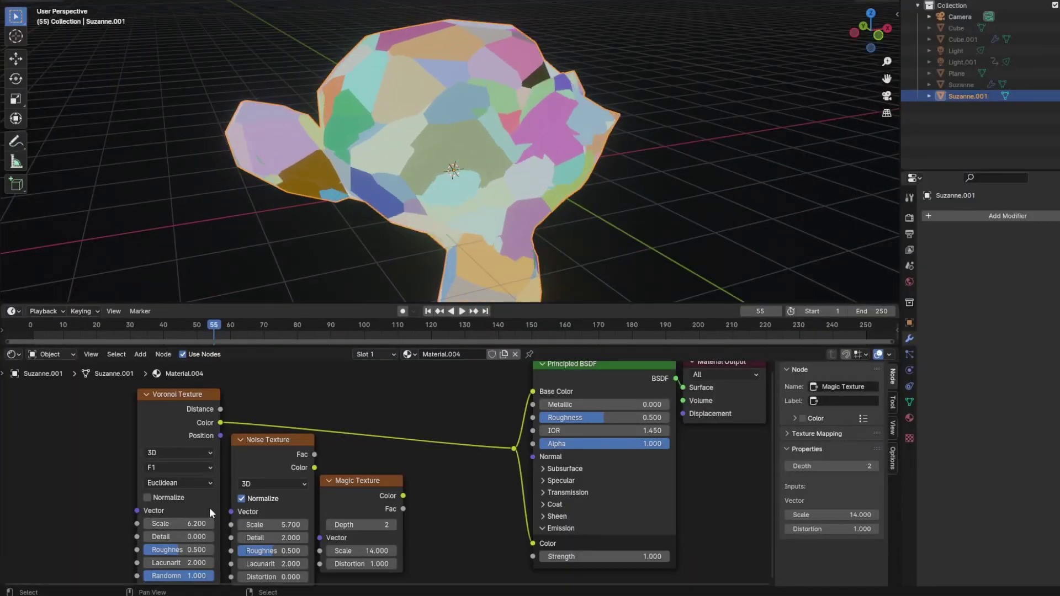
pyautogui.moveTo(315, 468); pyautogui.dragTo(511, 448)
pyautogui.moveTo(277, 527)
pyautogui.mouseDown()
pyautogui.moveTo(398, 527)
pyautogui.moveTo(278, 526)
pyautogui.mouseUp()
# - Route the Magic Texture color to the shader instead and lower its scale to 5.000
pyautogui.moveTo(404, 495); pyautogui.dragTo(413, 499)
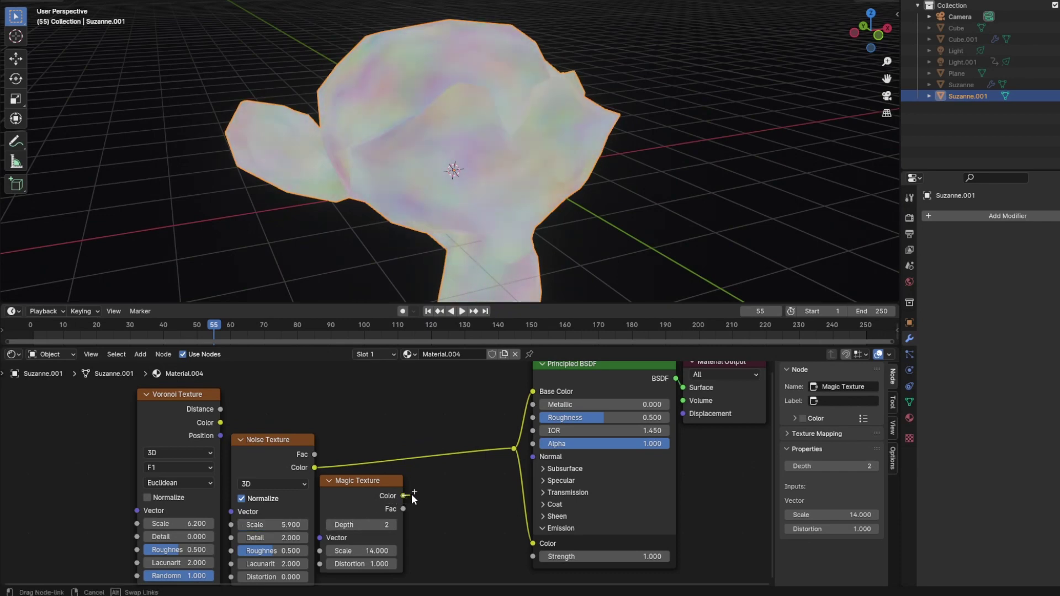
pyautogui.moveTo(509, 460); pyautogui.dragTo(515, 452)
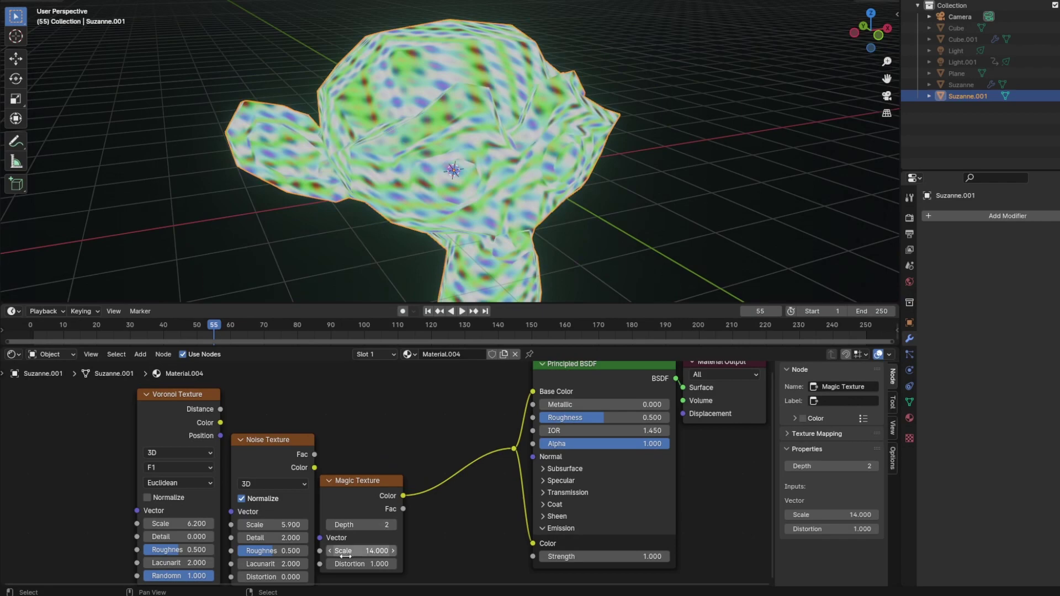
pyautogui.moveTo(345, 554); pyautogui.dragTo(288, 555)
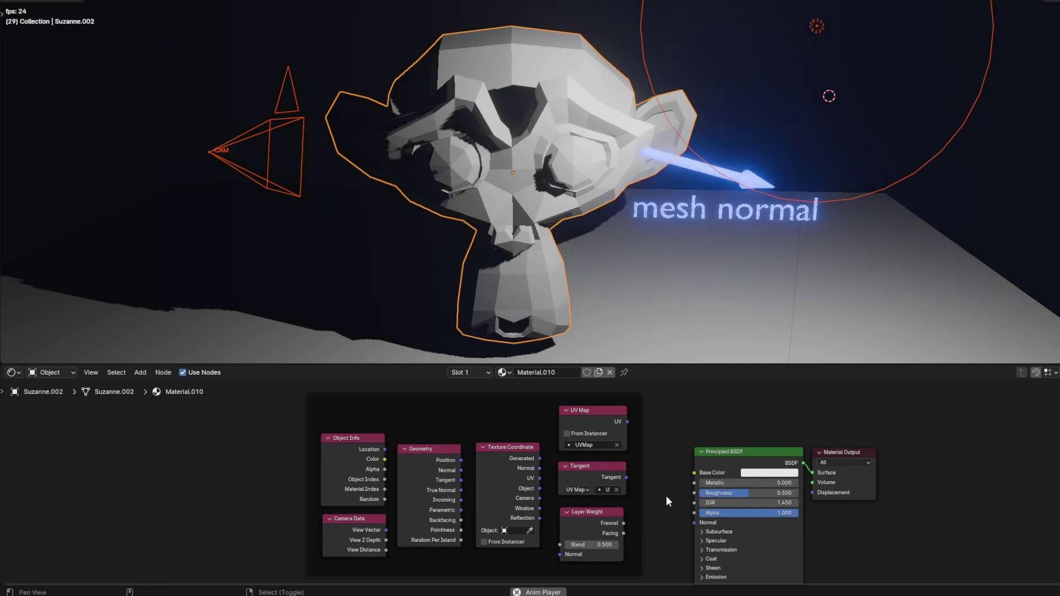
# - Pan the node editor to show Material.003's Geometry node beside the Principled BSDF
pyautogui.keyDown('ctrl'); pyautogui.moveTo(478, 504); pyautogui.dragTo(475, 451, button='middle'); pyautogui.keyUp('ctrl')
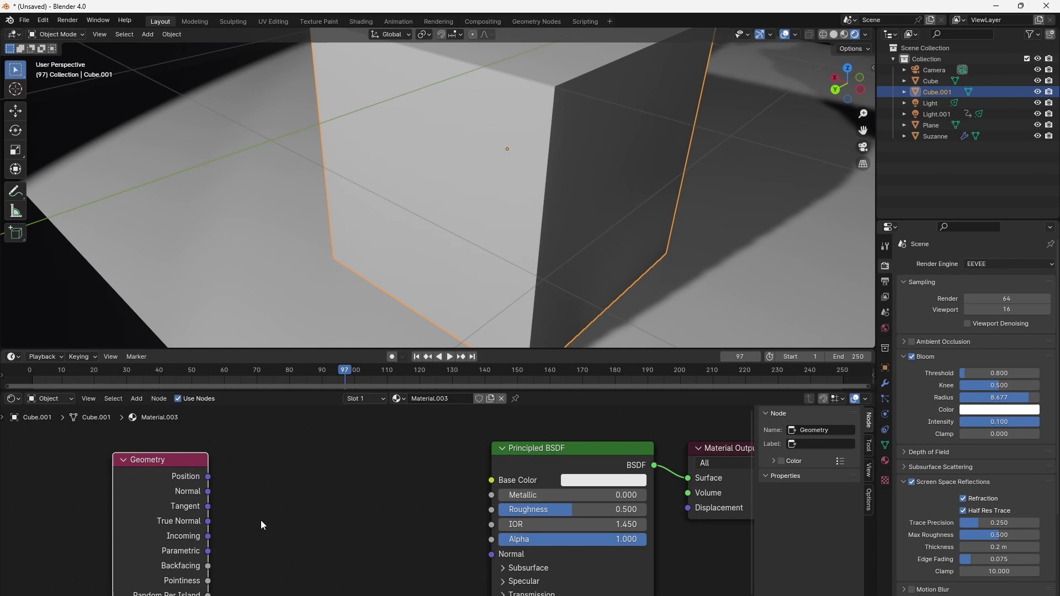
# - Add a collapsed World-to-Object Vector Transform node fed by the Geometry Incoming vector
pyautogui.hotkey('shift', 'a')
pyautogui.moveTo(237, 581)
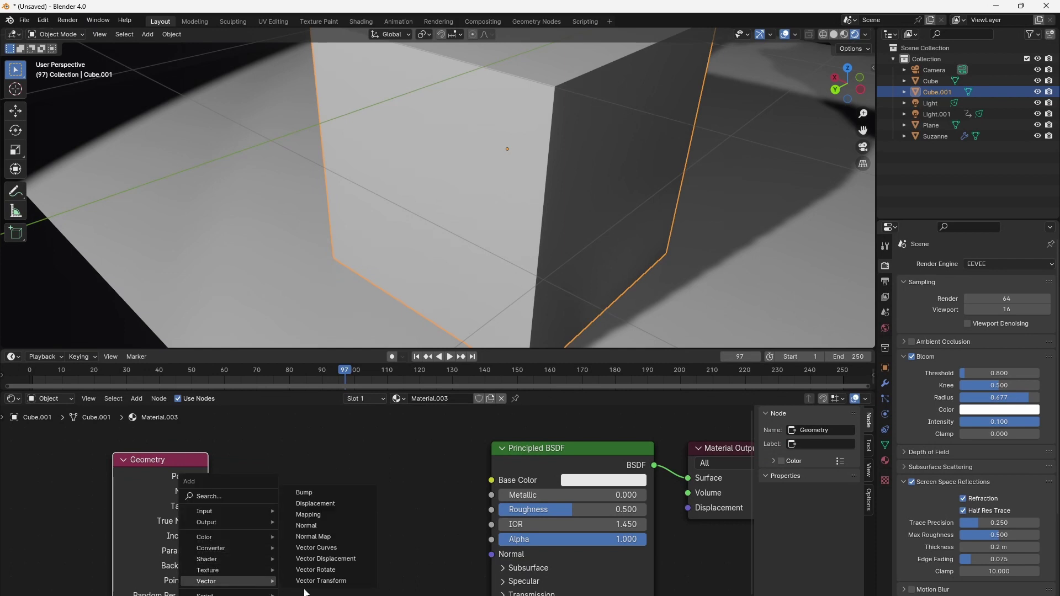
pyautogui.click(321, 580)
pyautogui.click(250, 451)
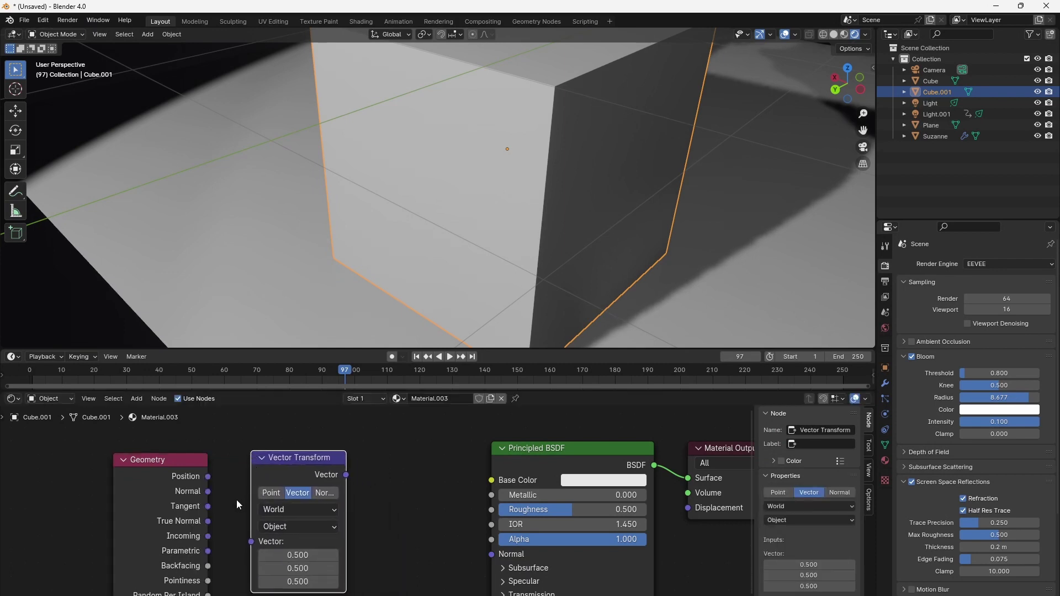
pyautogui.moveTo(208, 537); pyautogui.dragTo(251, 542)
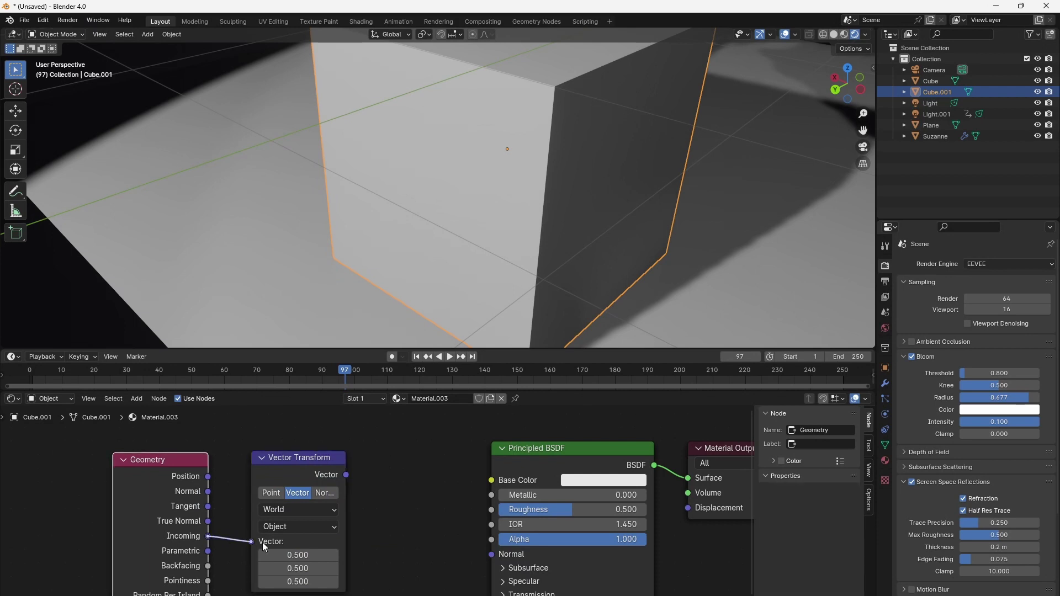
pyautogui.click(288, 511)
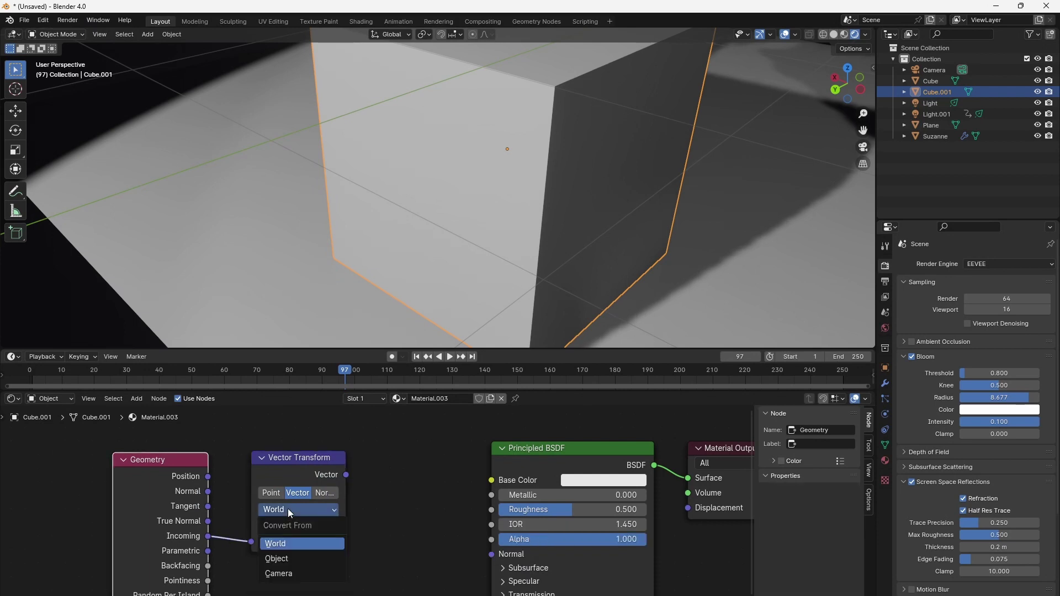
pyautogui.click(287, 509)
pyautogui.click(283, 525)
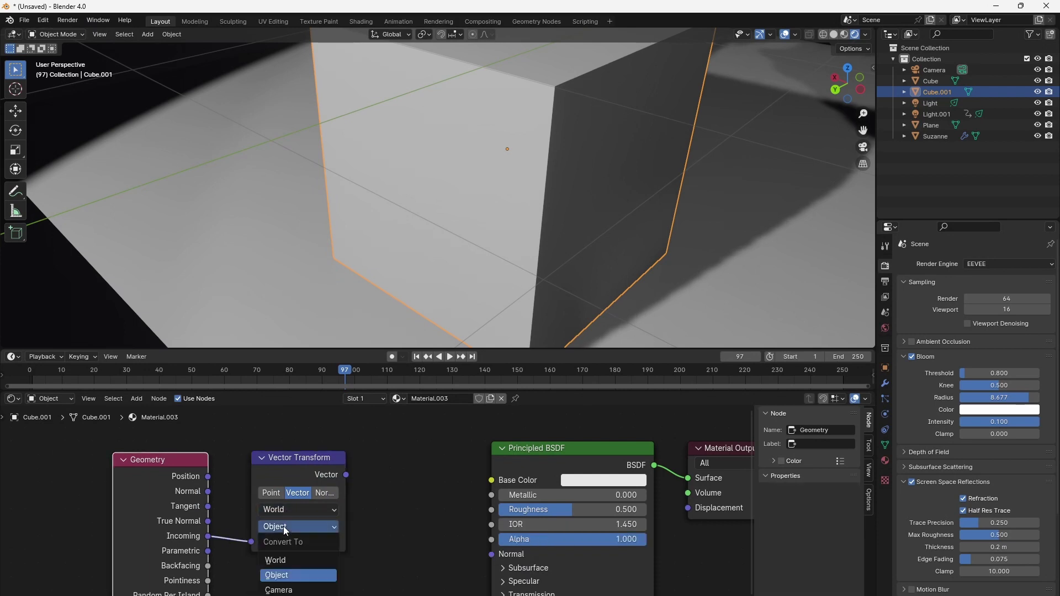
pyautogui.click(270, 457)
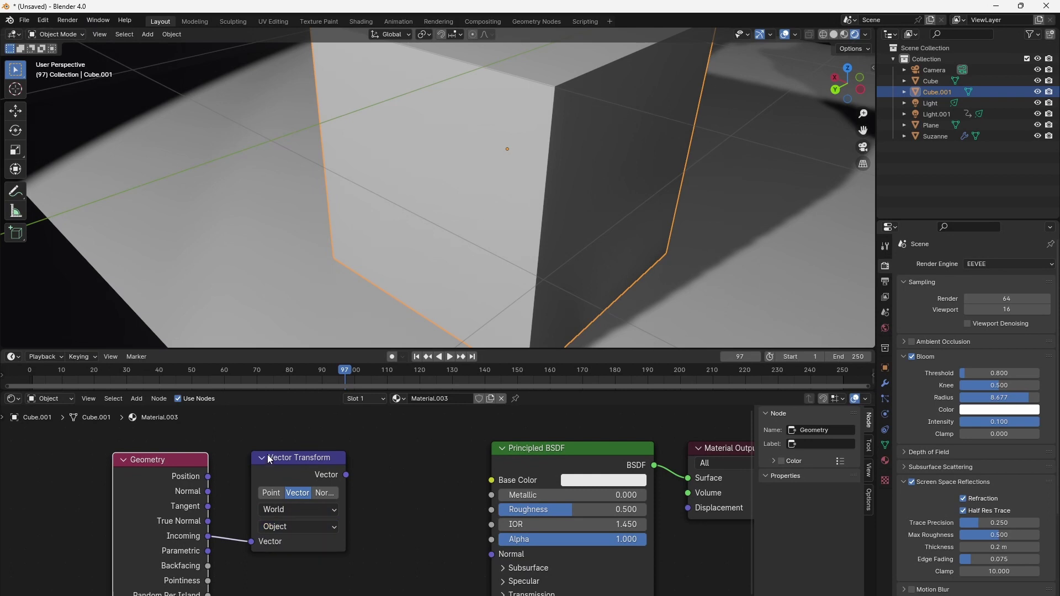
pyautogui.click(262, 458)
pyautogui.hotkey('shift', 'a')
pyautogui.moveTo(300, 502)
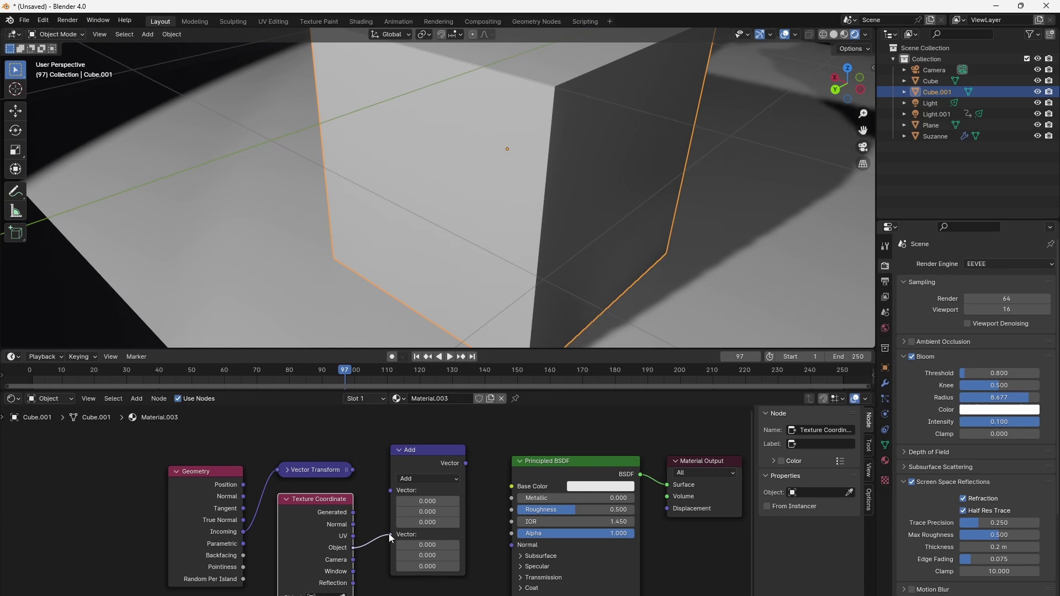
# - Feed the transformed vector into the Add node and Object coordinates into a Subtract node
pyautogui.moveTo(353, 471); pyautogui.dragTo(390, 490)
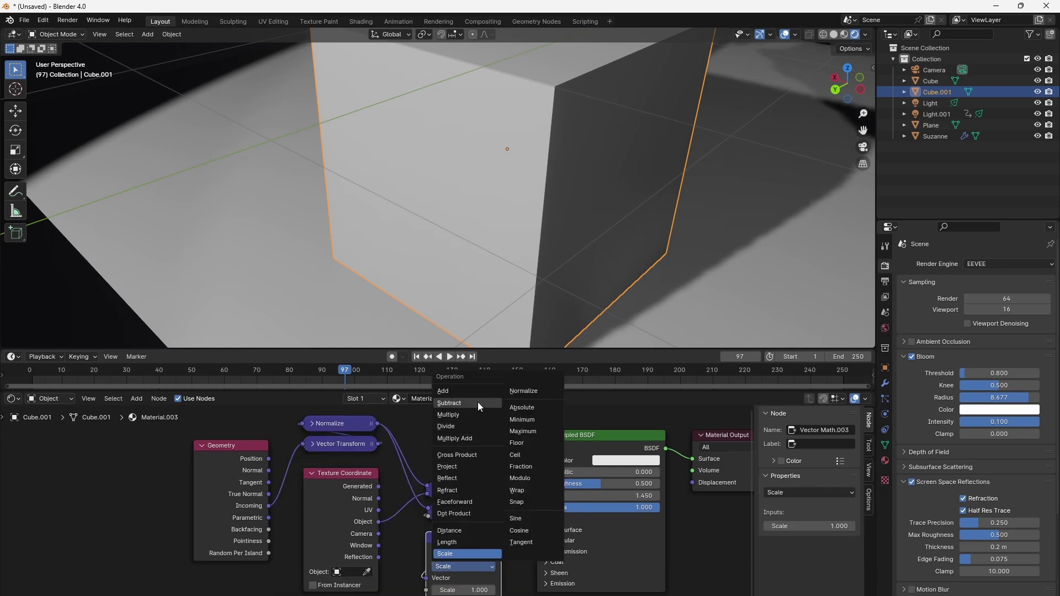
pyautogui.click(478, 403)
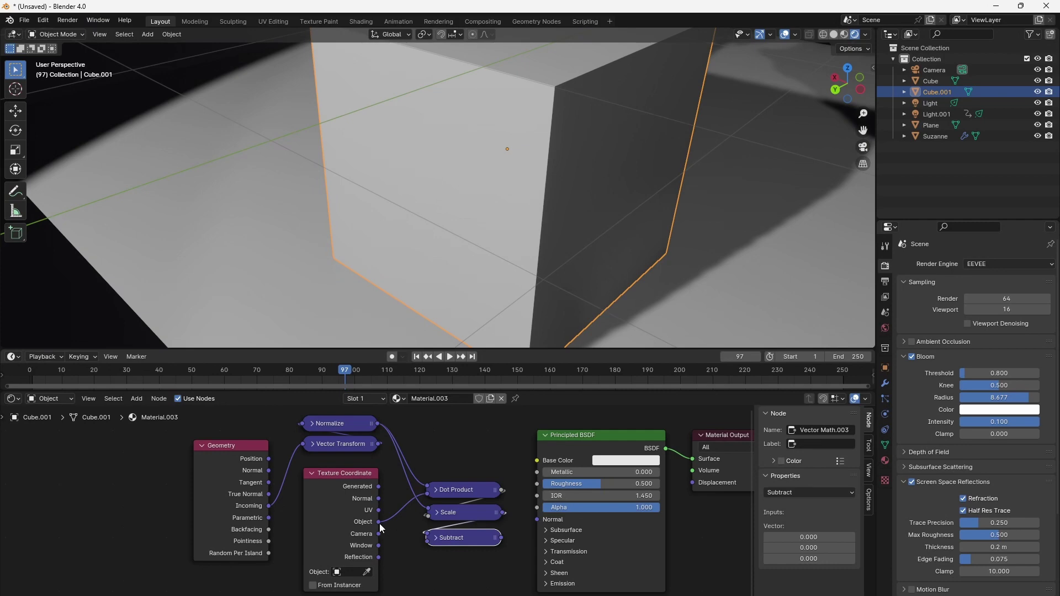
pyautogui.moveTo(432, 537); pyautogui.dragTo(430, 539)
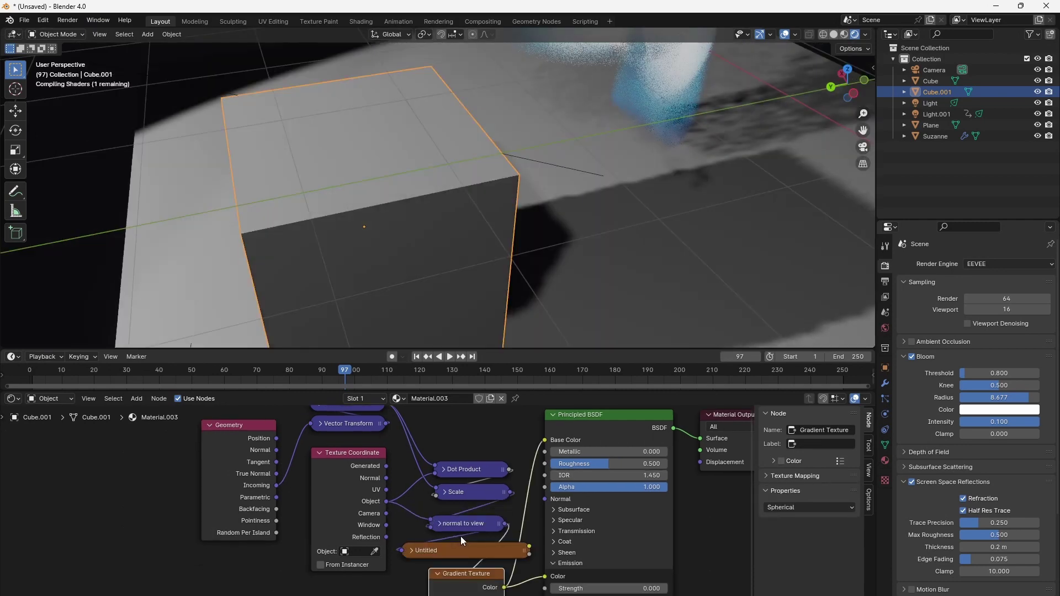
# - Replace the Untitled image node with the Gradient Texture and set Emission Strength to 1
pyautogui.press('x')
pyautogui.moveTo(461, 588); pyautogui.dragTo(466, 560)
pyautogui.click(598, 588)
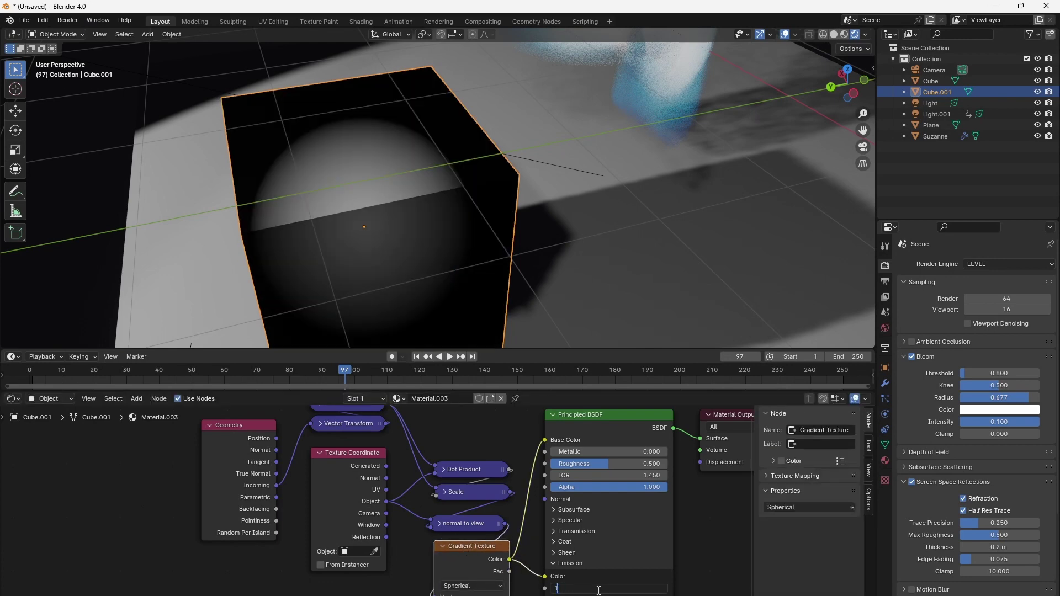
pyautogui.write('1')
pyautogui.press('Return')
pyautogui.moveTo(392, 253); pyautogui.dragTo(551, 220, button='middle')
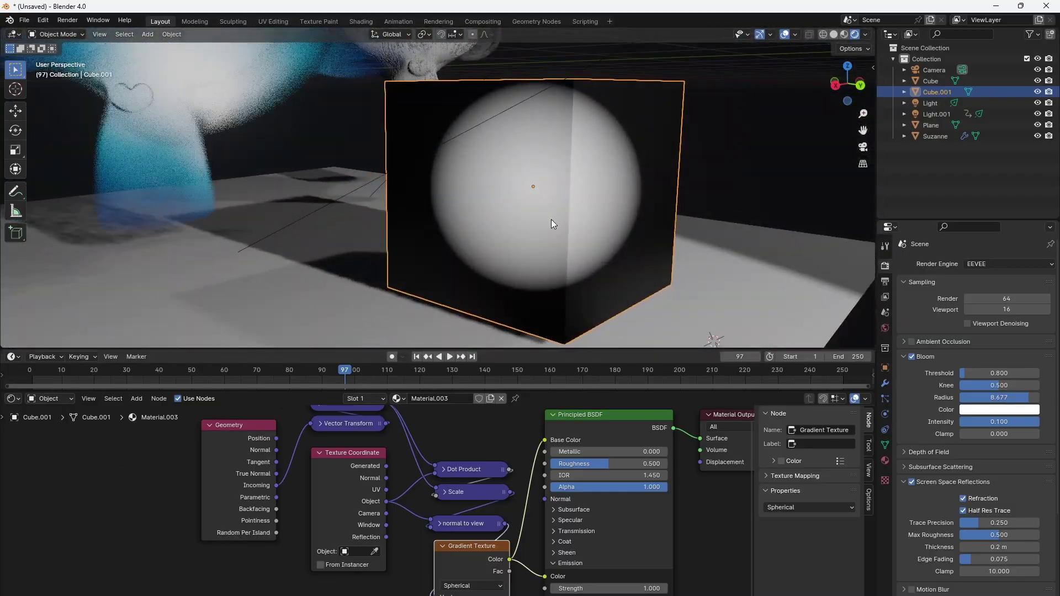
pyautogui.click(442, 546)
pyautogui.moveTo(493, 447); pyautogui.dragTo(349, 473, button='middle')
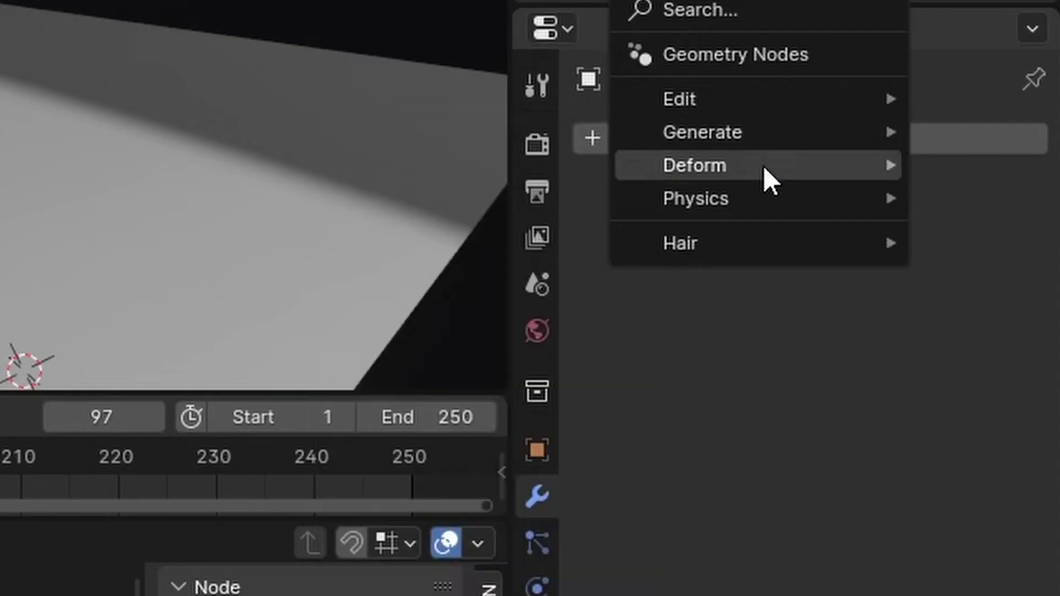
# - Add a Simple Deform modifier to Cube.001 from the Deform modifiers
pyautogui.moveTo(961, 273)
pyautogui.click(529, 460)
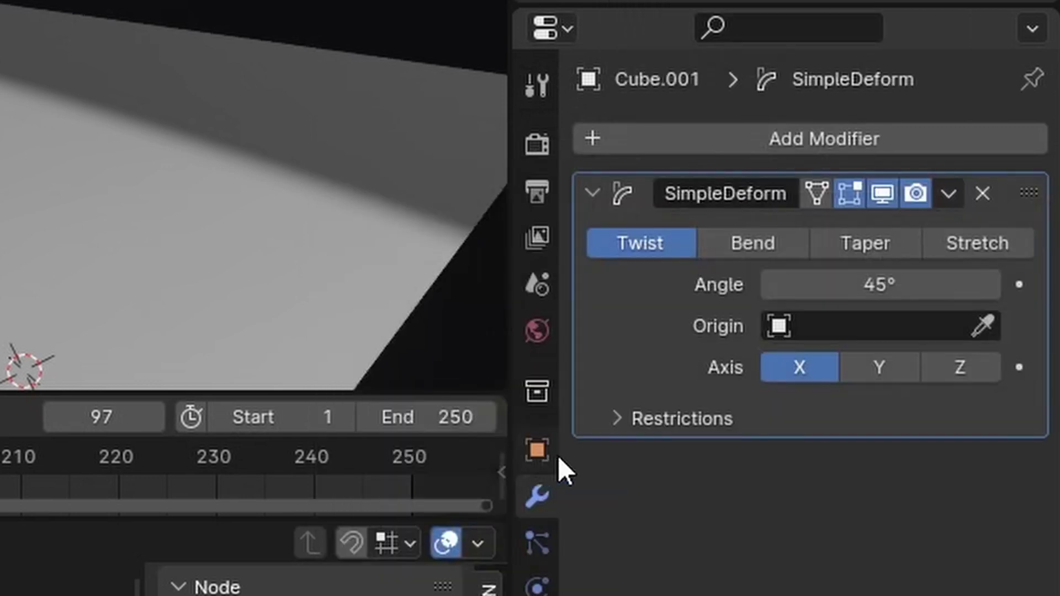